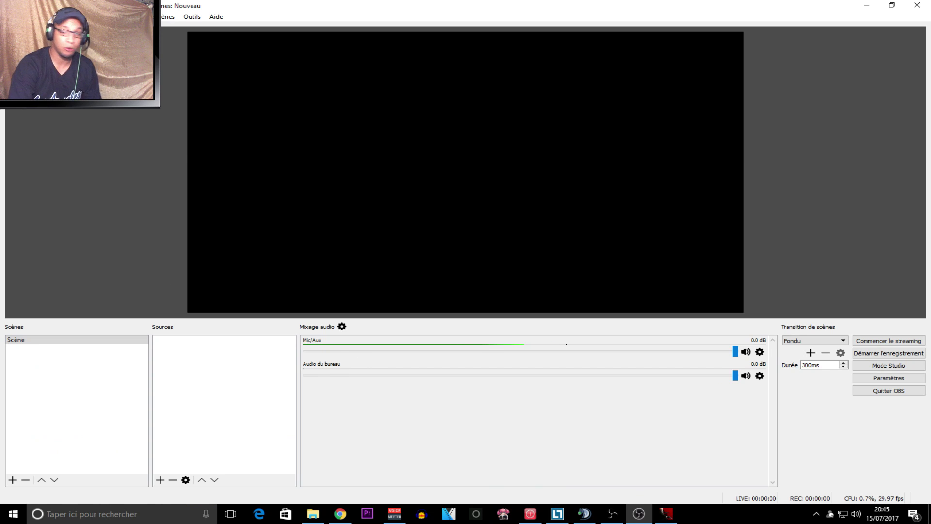
Switch to Chrome to view the Open Broadcaster Software download page, and return to OBS.
left_click(341, 515)
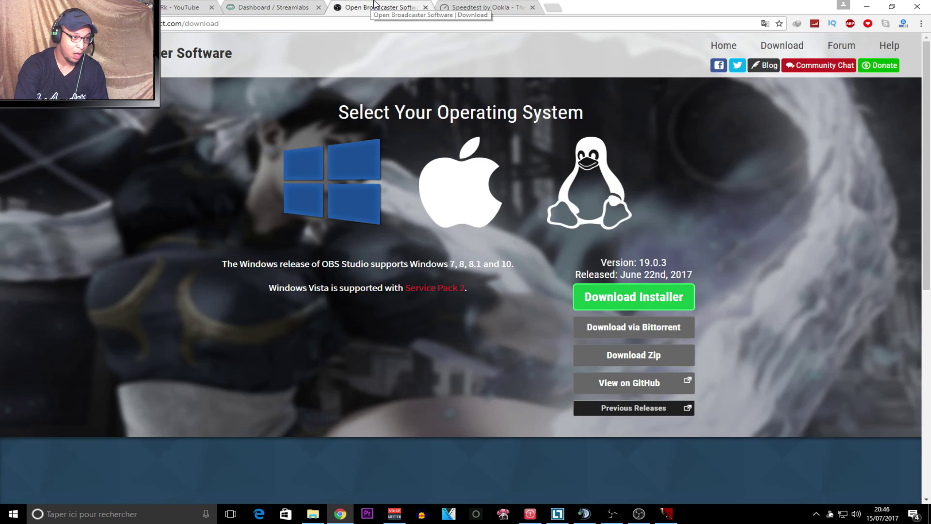
left_click(376, 7)
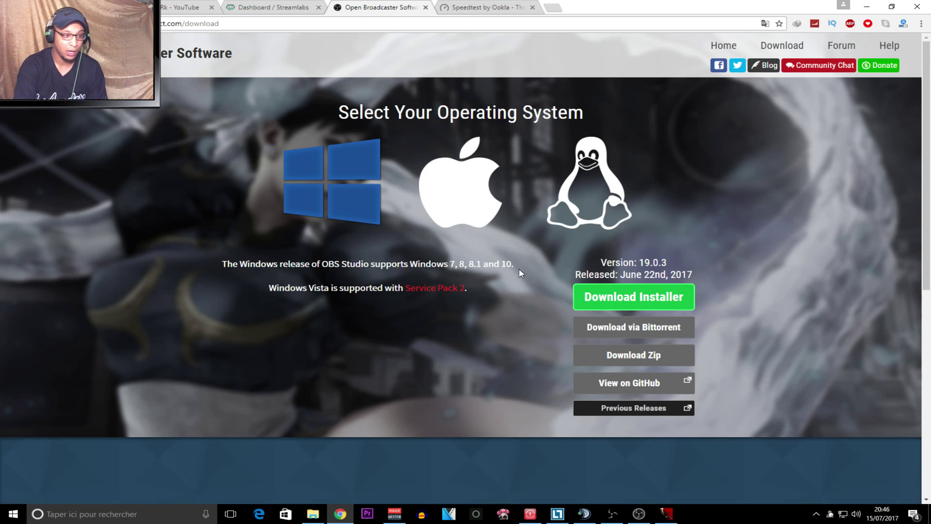
left_click(639, 513)
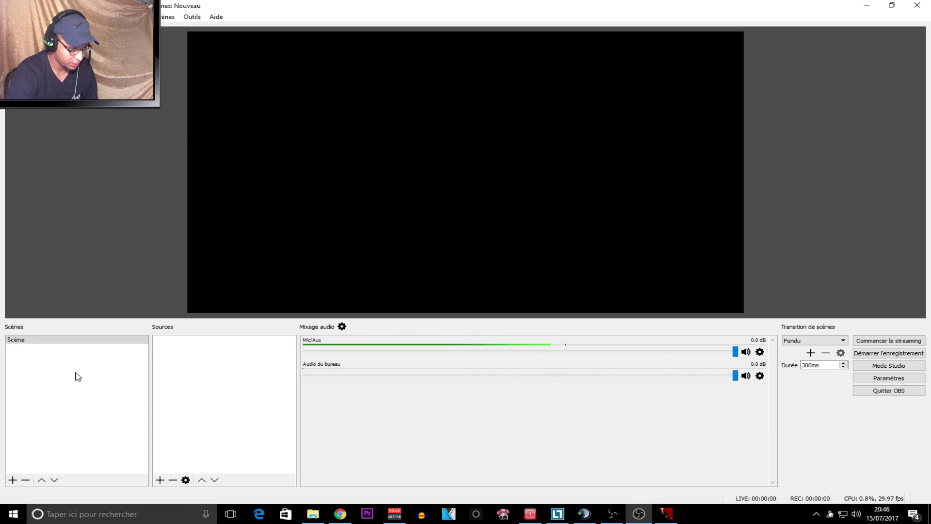
Add a new Périphérique de capture vidéo source to the scene, using the Logitech HD Webcam C525.
left_click(14, 340)
left_click(234, 354)
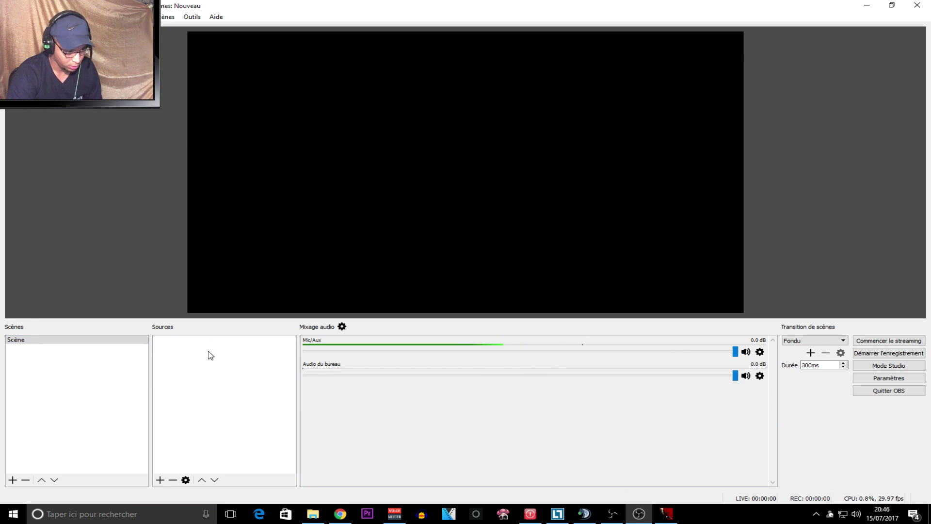
right_click(209, 355)
mouse_move(282, 359)
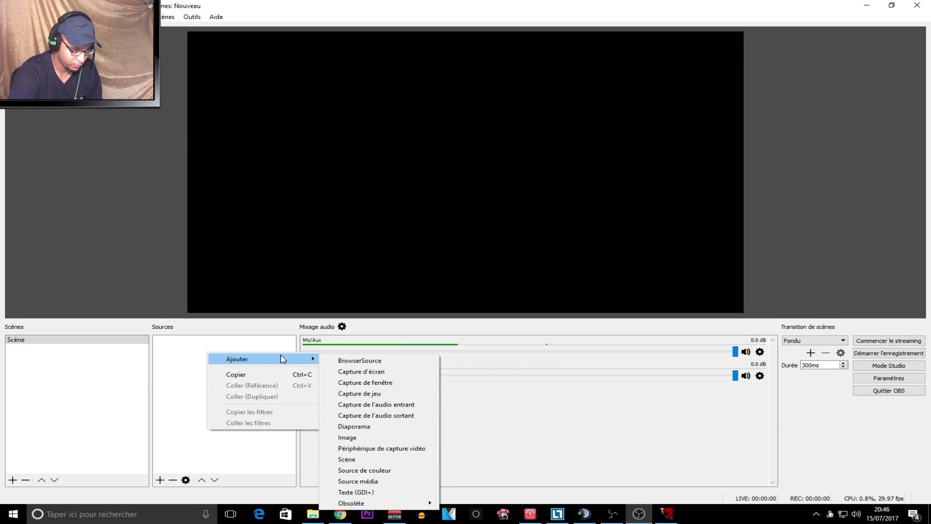
left_click(379, 449)
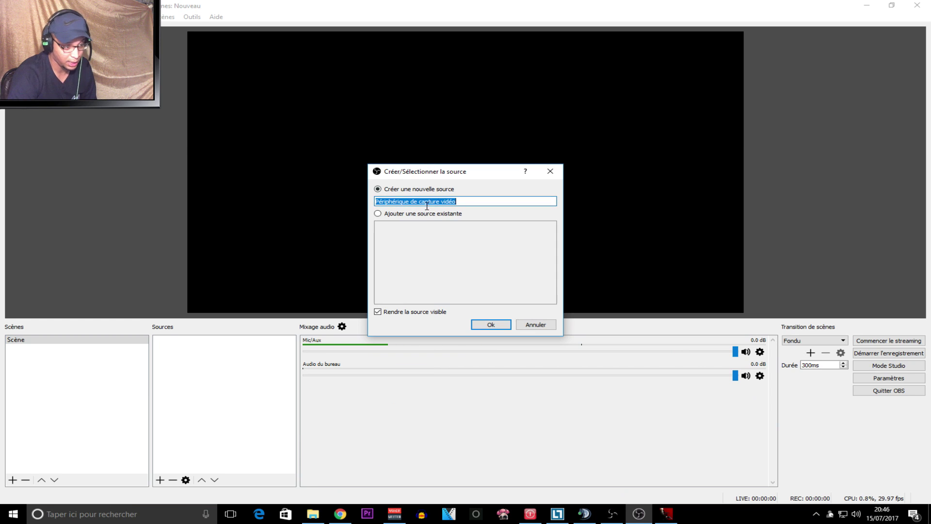
left_click(491, 324)
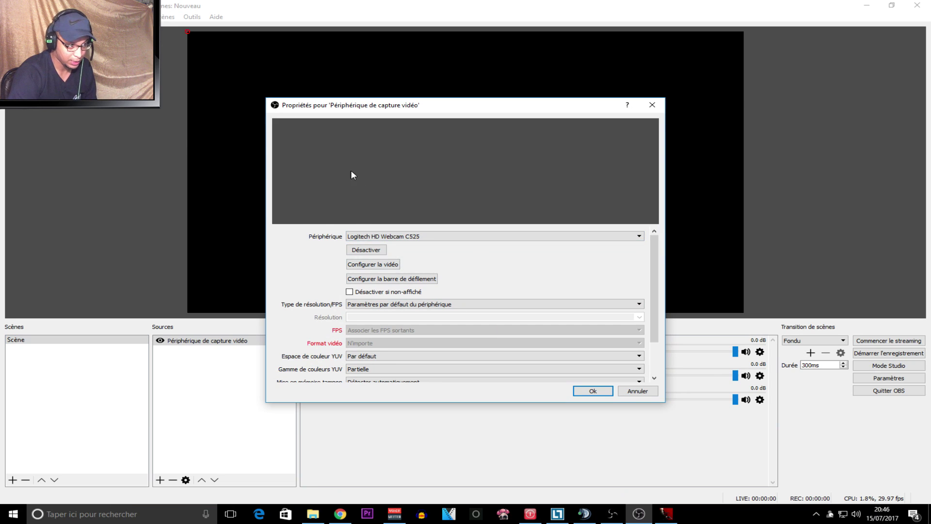
left_click(594, 390)
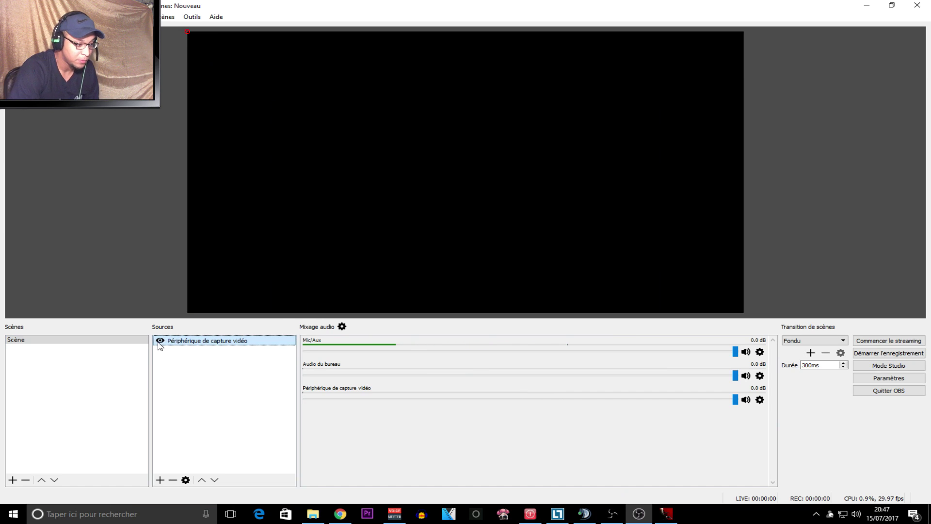
Add a new Capture de jeu source to the scene.
right_click(193, 370)
mouse_move(224, 376)
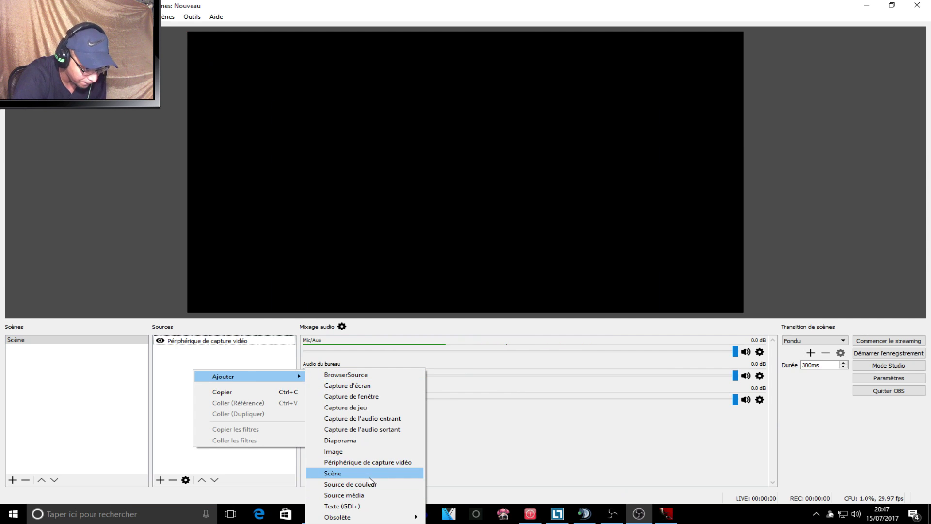
left_click(360, 409)
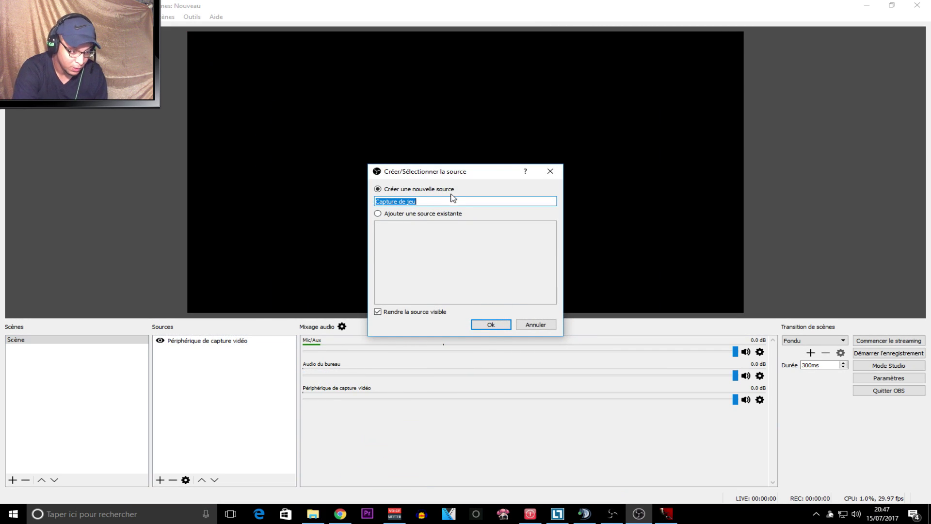
left_click(488, 324)
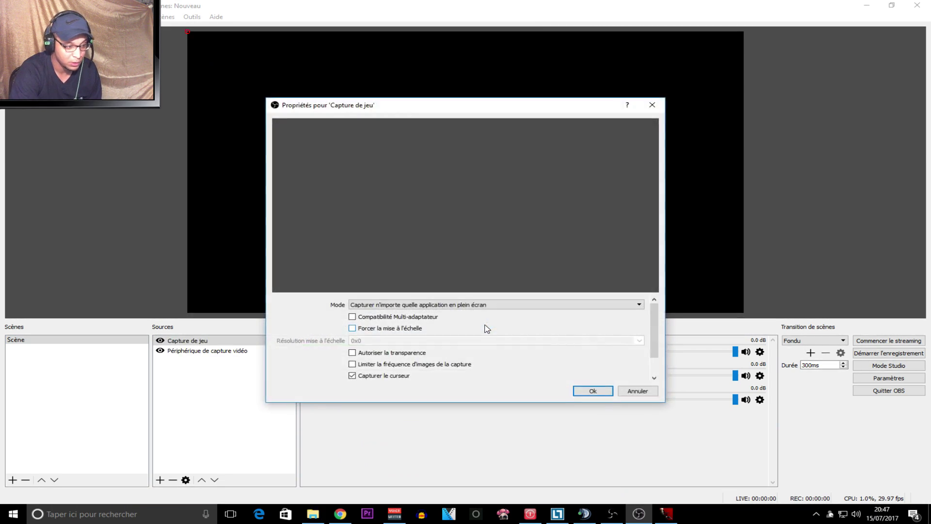
Set the game capture mode to Capturer une fenêtre spécifique and choose the [HMA.exe]: Hitman: Absolution window.
left_click(451, 305)
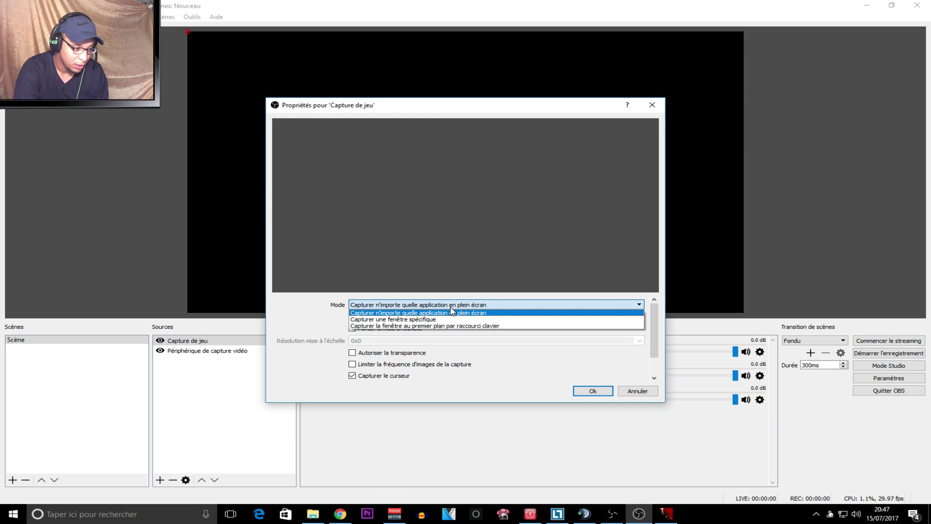
left_click(438, 320)
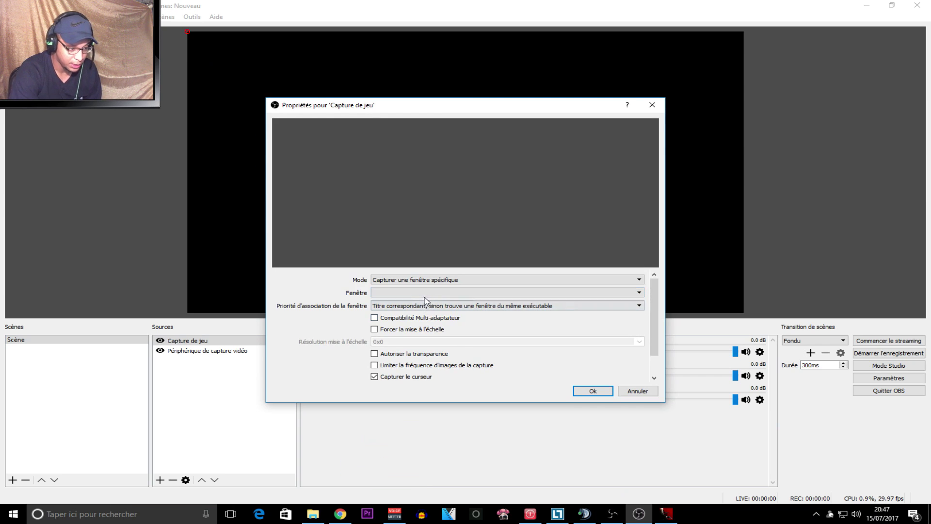
left_click(440, 292)
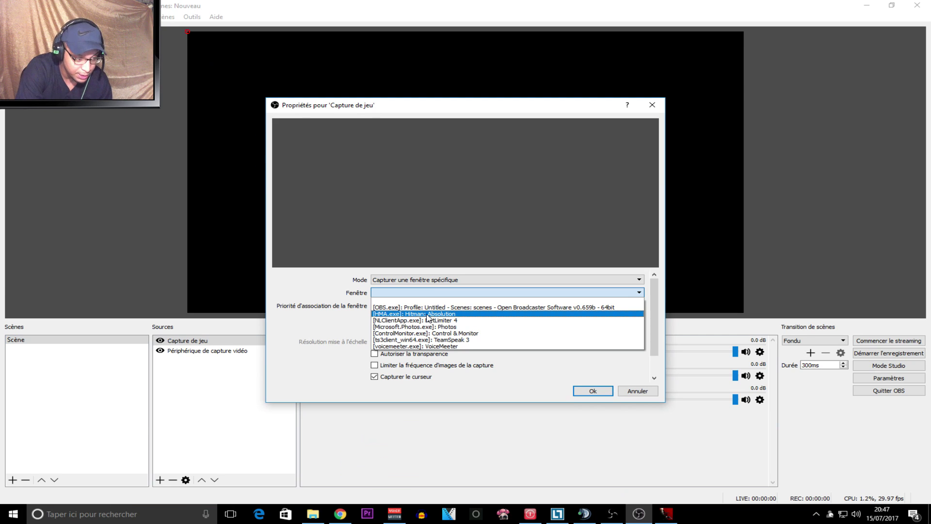
left_click(427, 316)
left_click(580, 390)
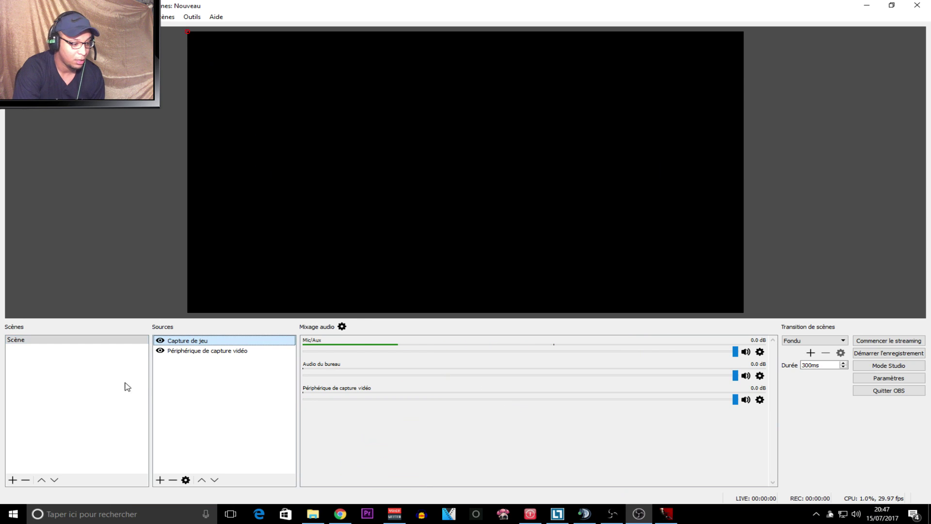
left_click(185, 374)
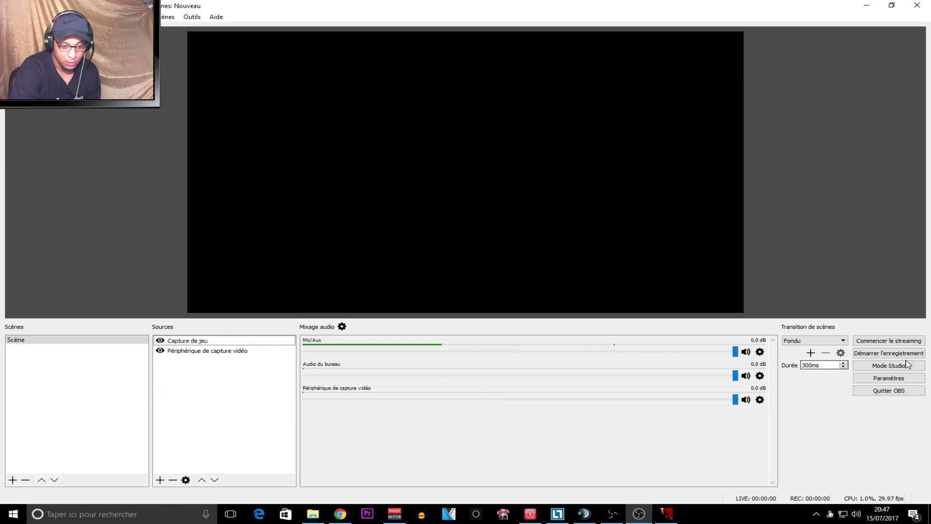
Open the Flux settings and examine the available streaming services, keeping YouTube / YouTube Gaming.
left_click(876, 379)
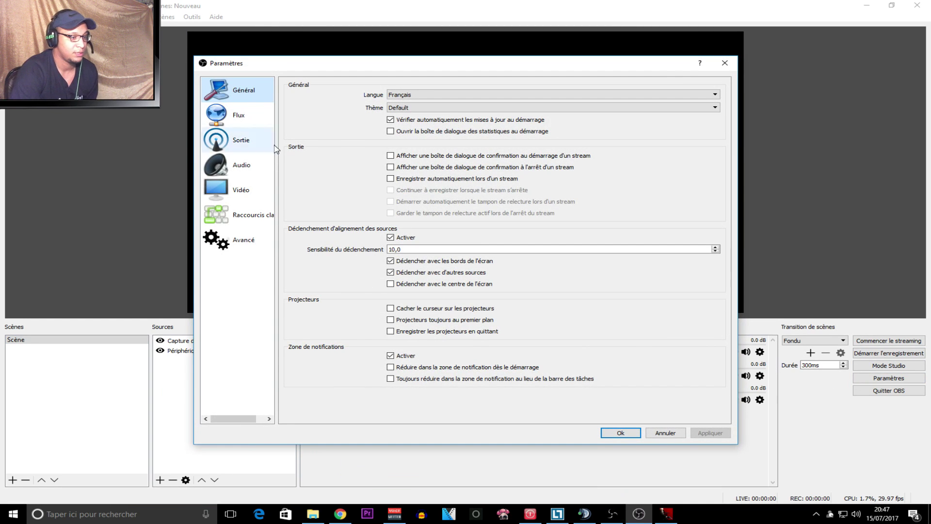
left_click(235, 112)
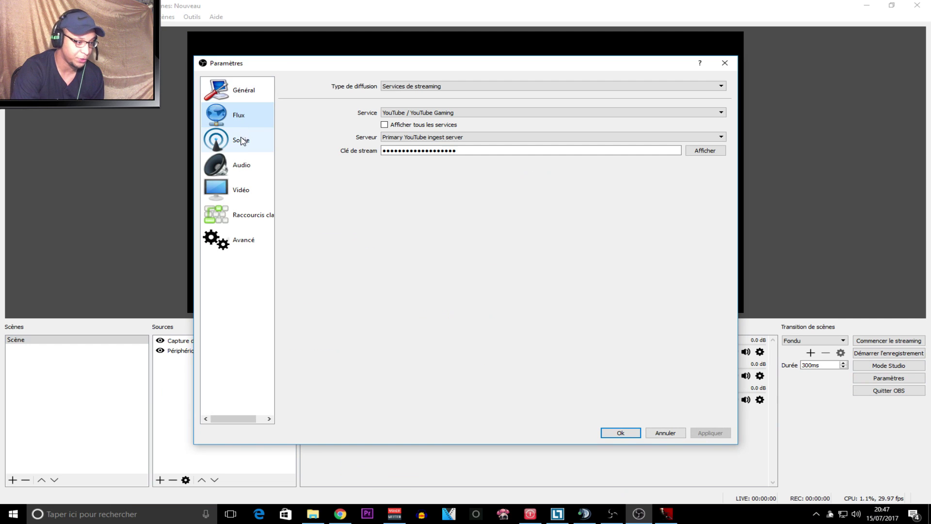
left_click(250, 95)
left_click(237, 119)
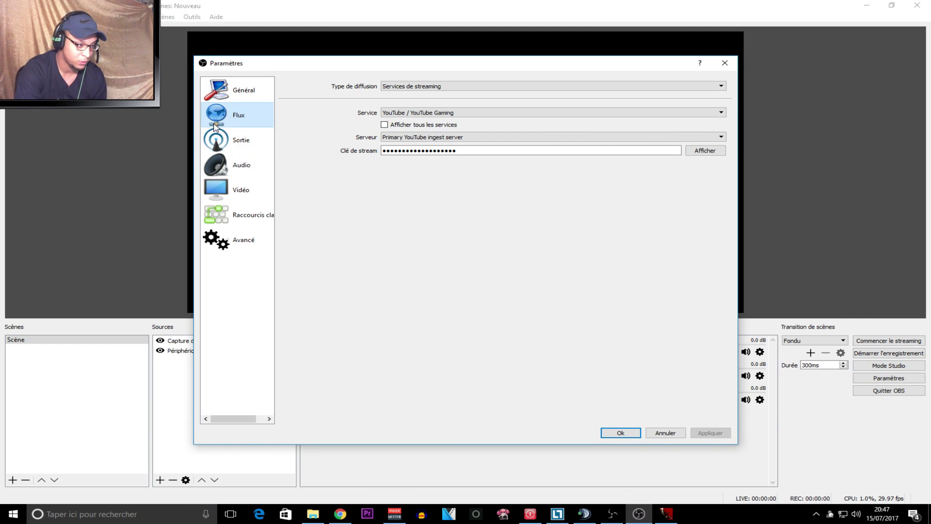
left_click(697, 114)
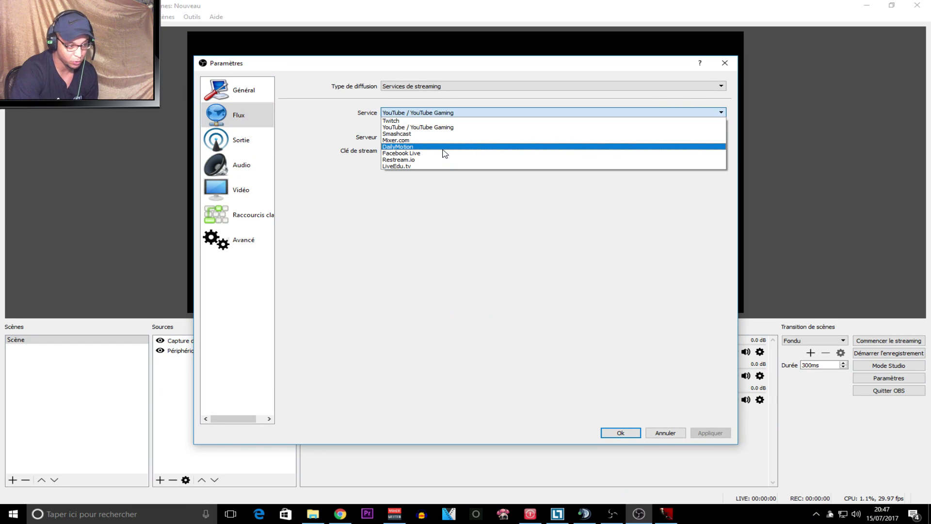
left_click(499, 97)
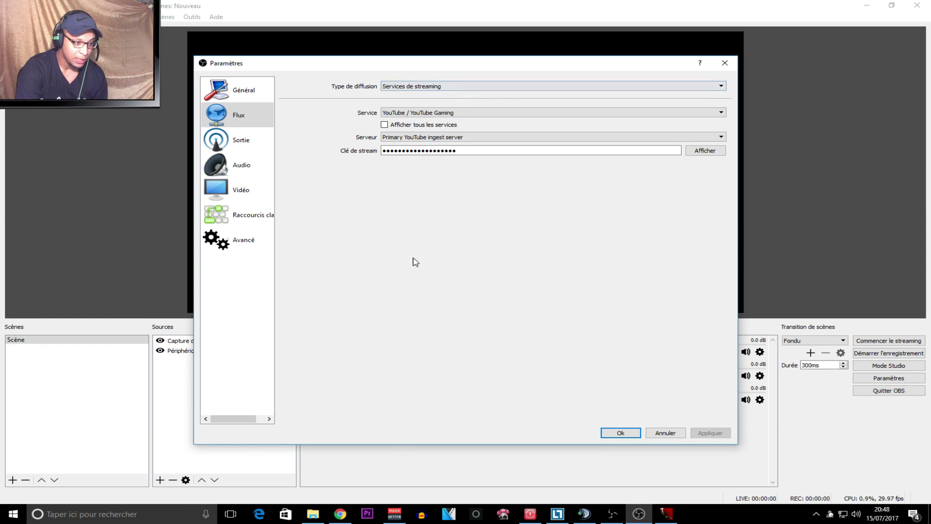
Switch to Chrome, locate the stream key under Encoder Setup in YouTube's live dashboard, and return to the OBS settings.
left_click(341, 514)
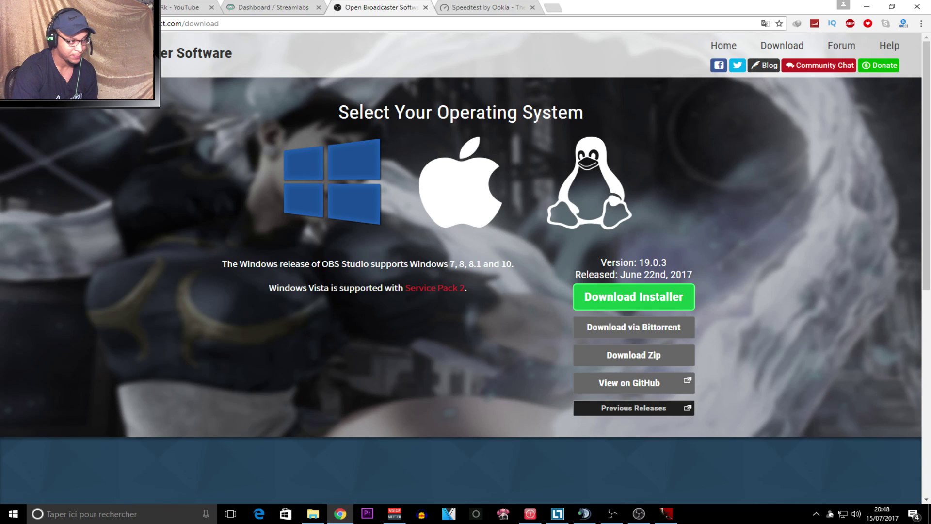
left_click(166, 6)
scroll(305, 88, "up", 2)
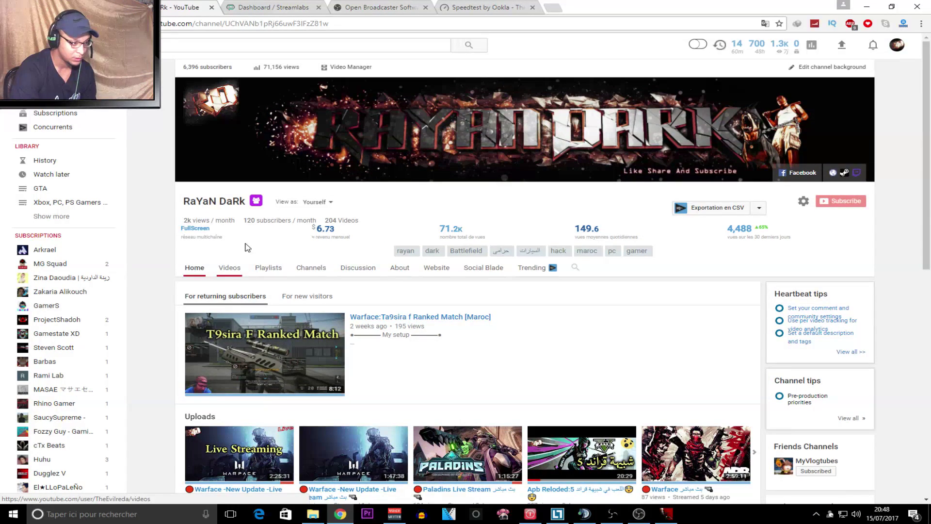
left_click(354, 70)
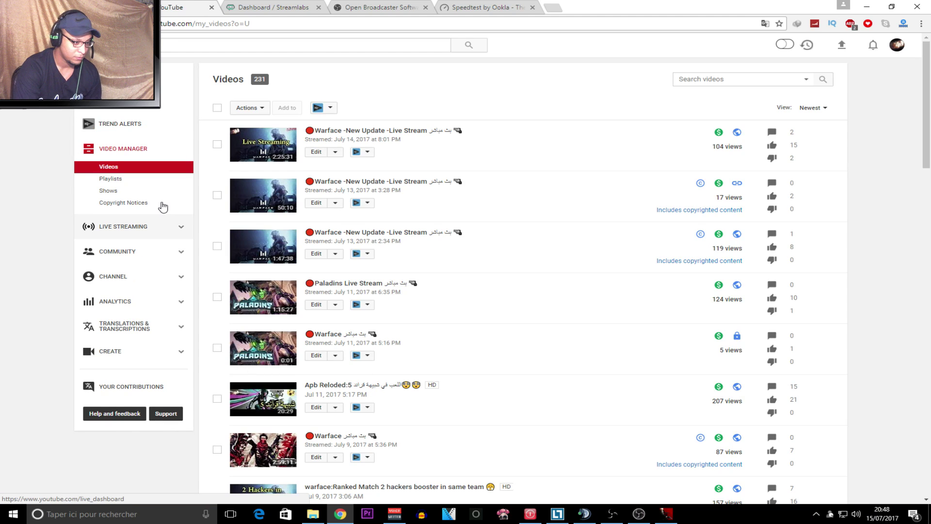
left_click(162, 222)
scroll(277, 297, "down", 6)
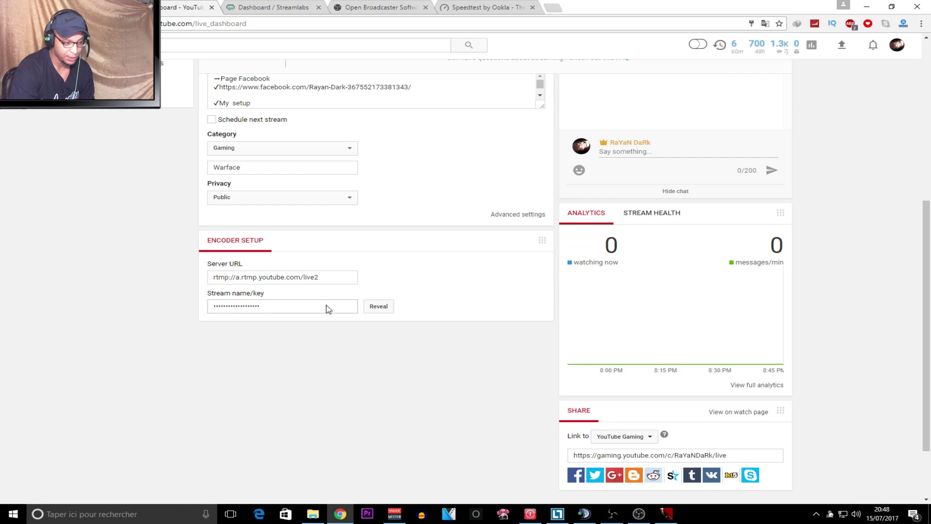
left_click(639, 514)
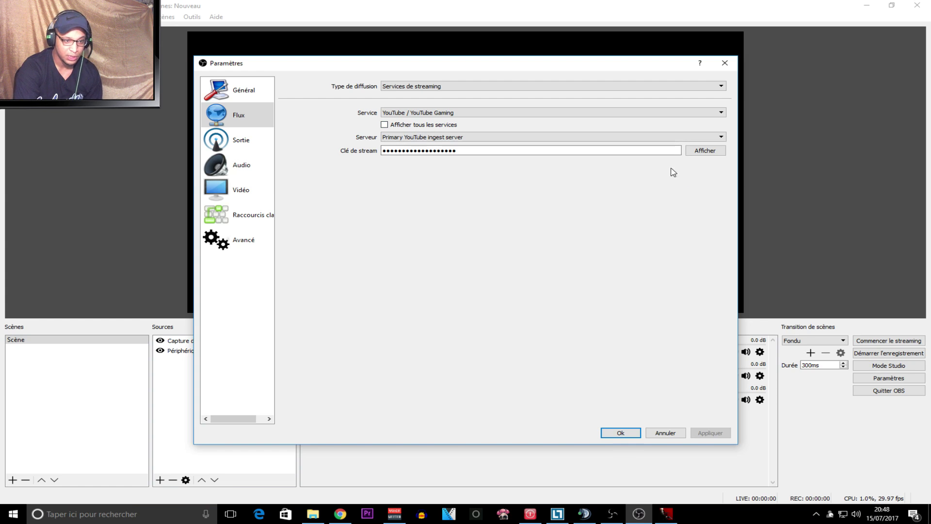
Open the Sortie settings to view the streaming bitrates, and check the upload speed on the Speedtest page in Chrome.
left_click(236, 143)
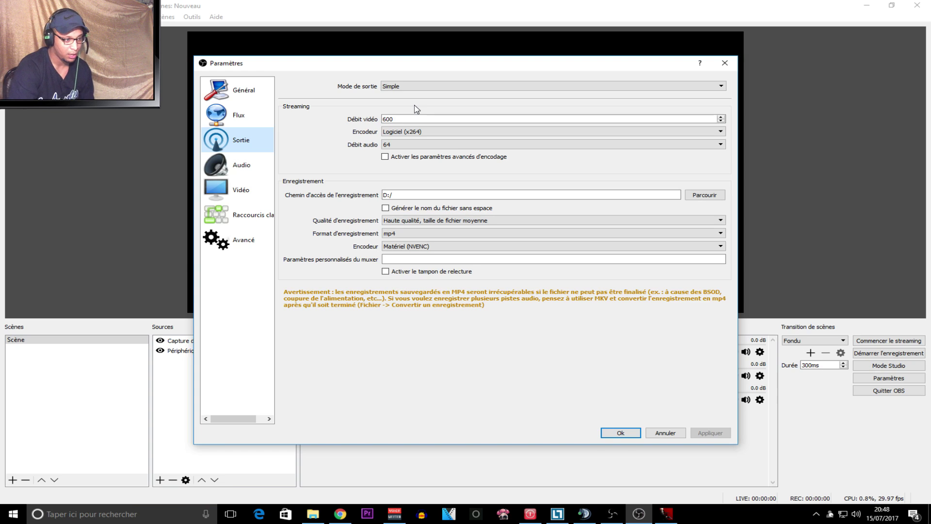
left_click(340, 514)
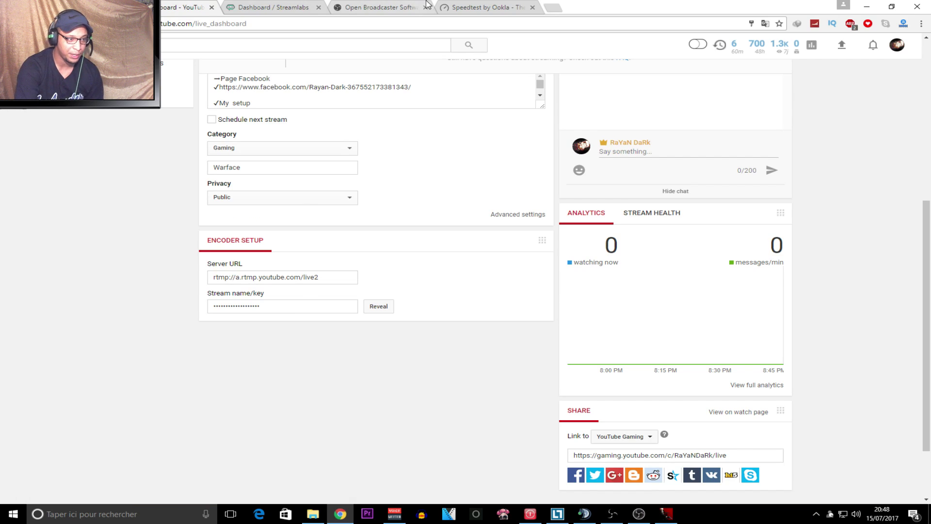
left_click(465, 7)
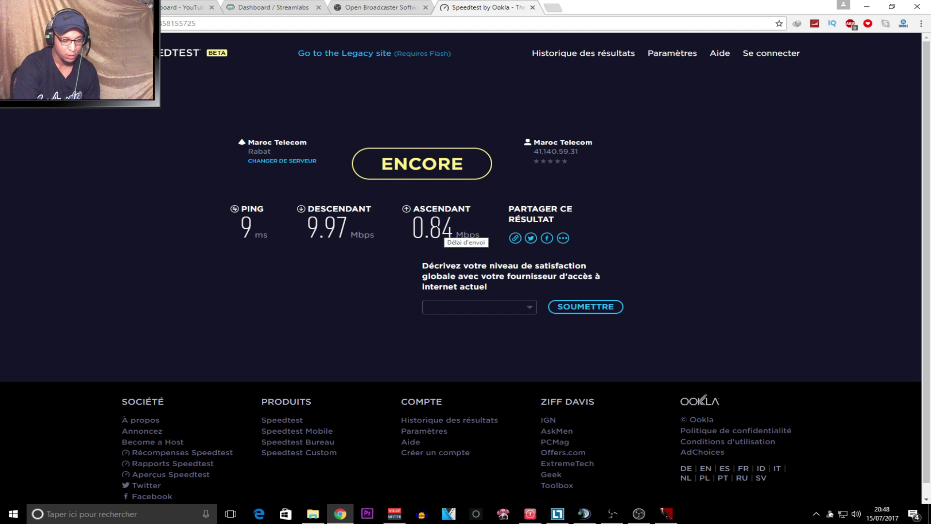
Switch back to OBS and examine the recording encoder and recording quality options in the Sortie settings.
left_click(638, 515)
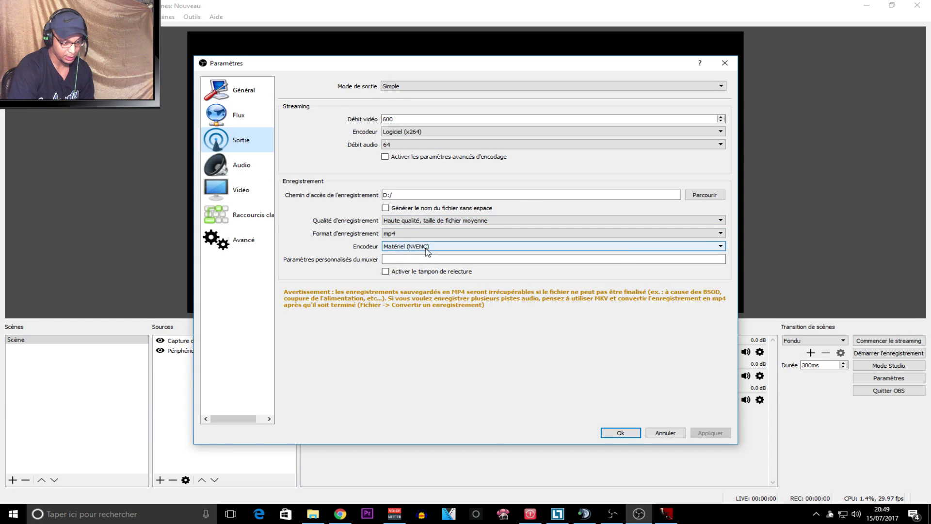
left_click(722, 247)
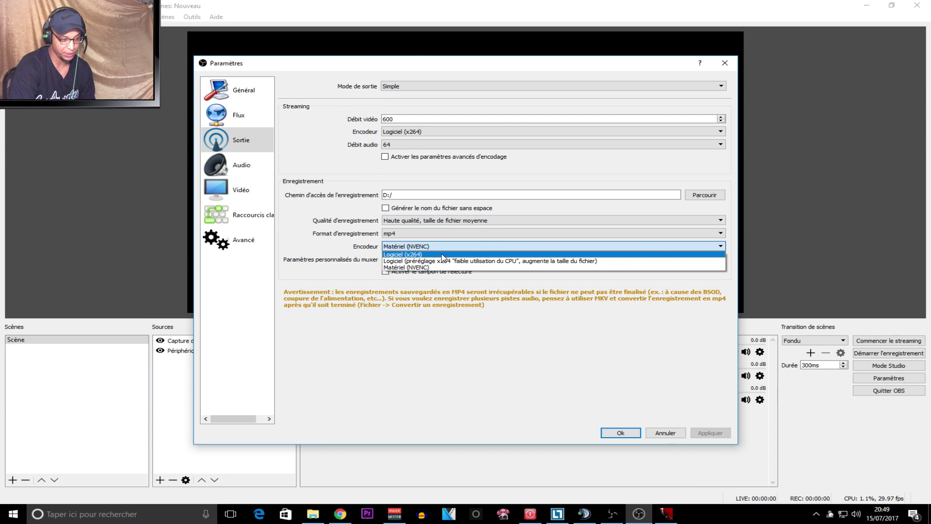
left_click(551, 227)
left_click(551, 228)
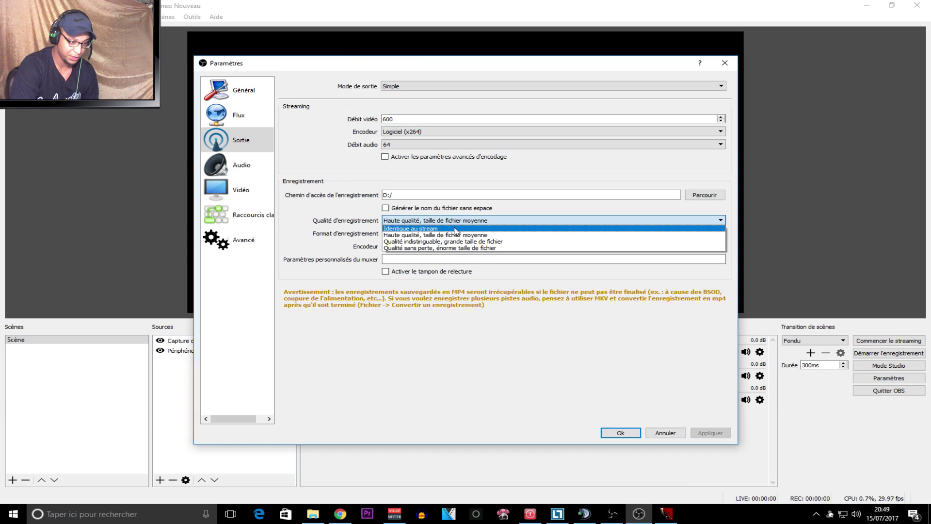
left_click(565, 212)
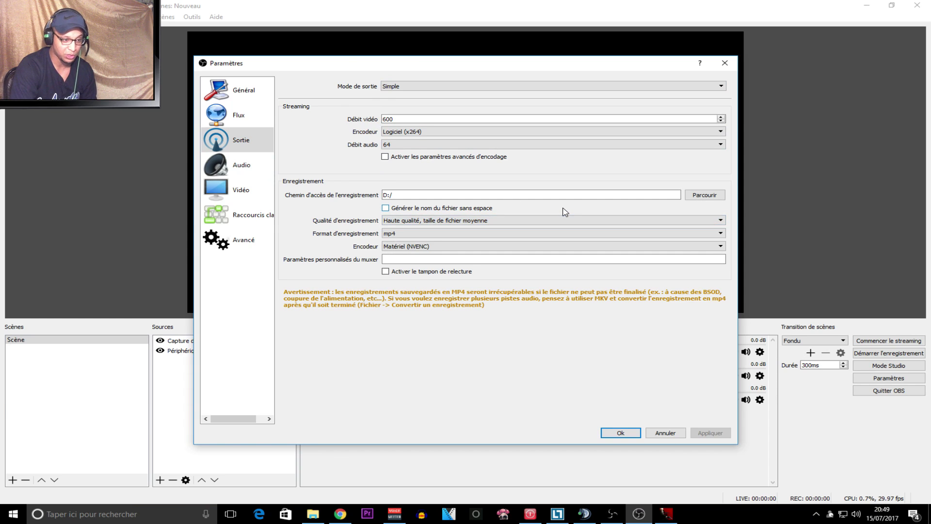
Review the Audio device settings, and open the Vidéo settings to examine the resolution and FPS values.
left_click(251, 168)
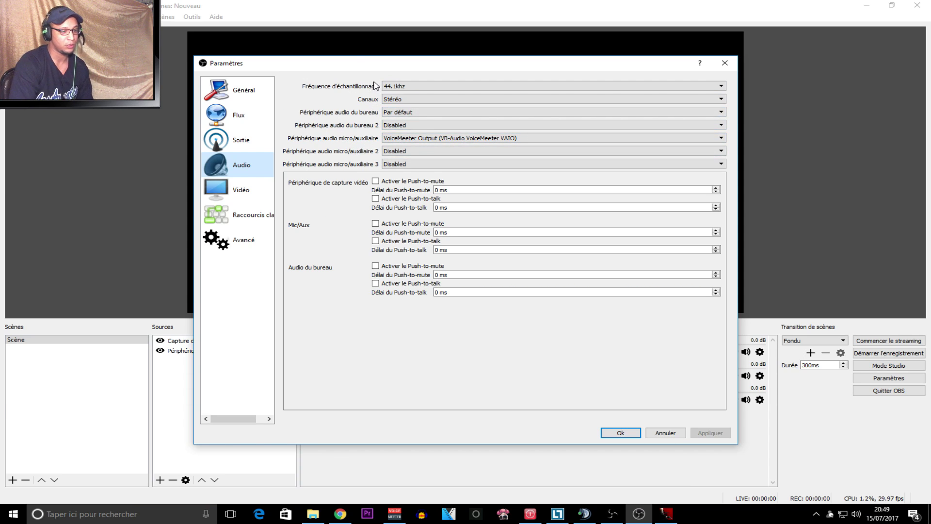
left_click(252, 191)
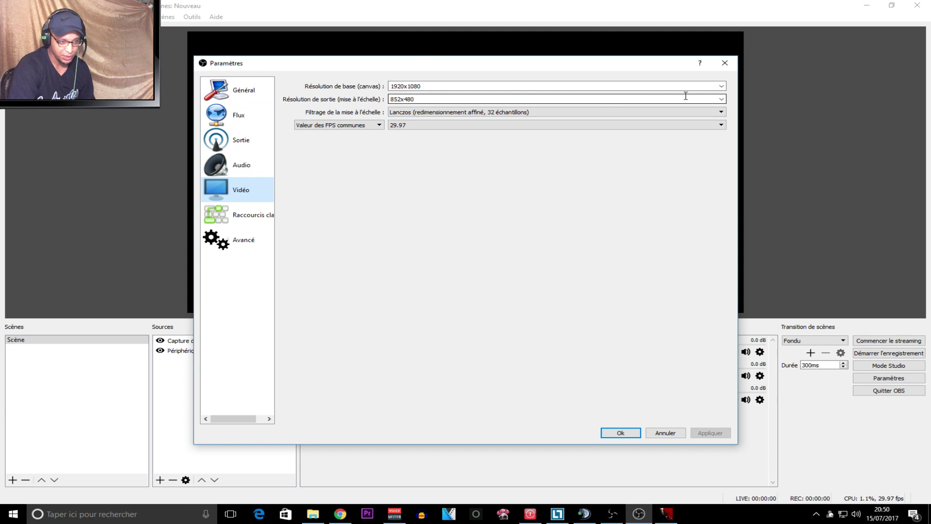
Select 852x480 as the output resolution and review the available downscale filters, keeping Lanczos.
left_click(721, 99)
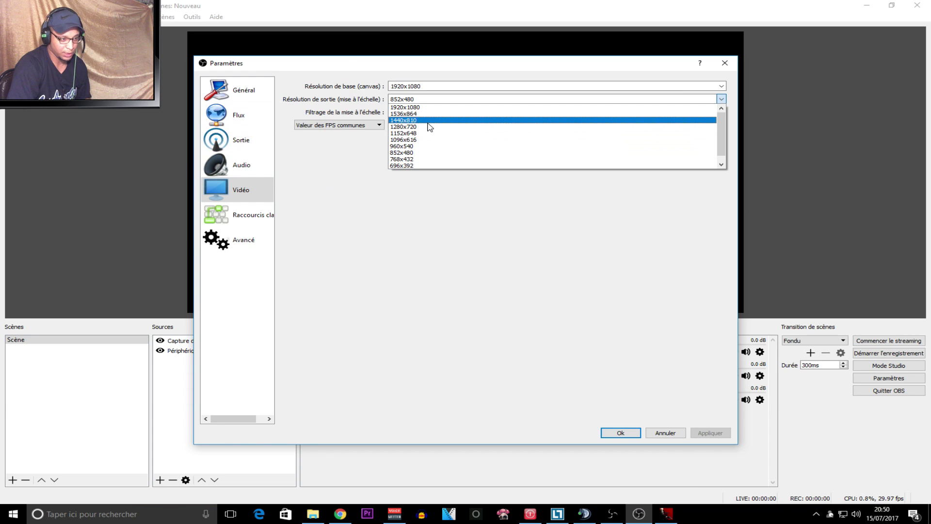
left_click(431, 153)
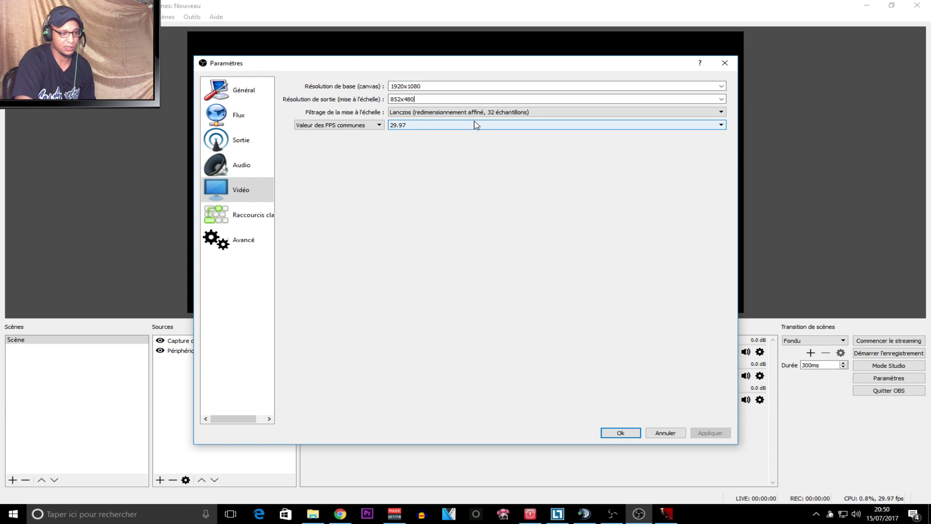
left_click(509, 116)
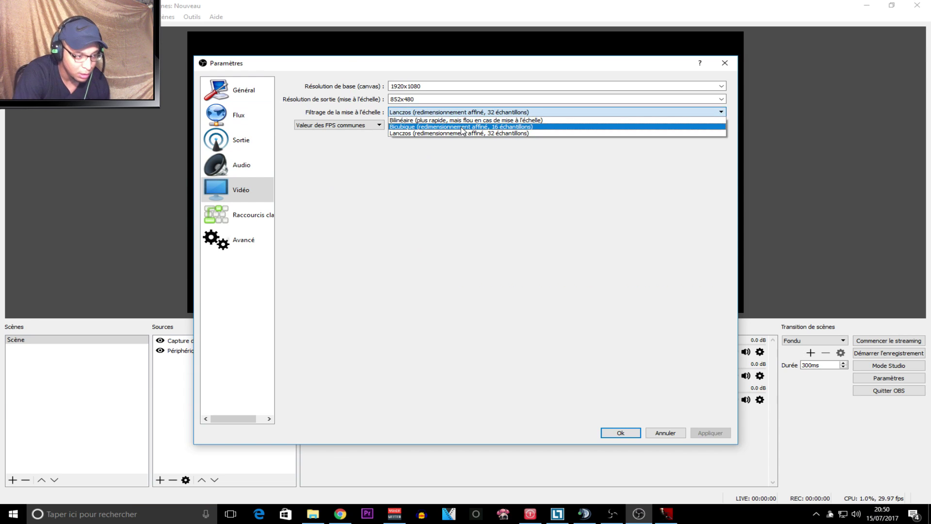
left_click(472, 155)
Review the common FPS values, keep 29.97, and accept the settings to return to the main window.
left_click(416, 127)
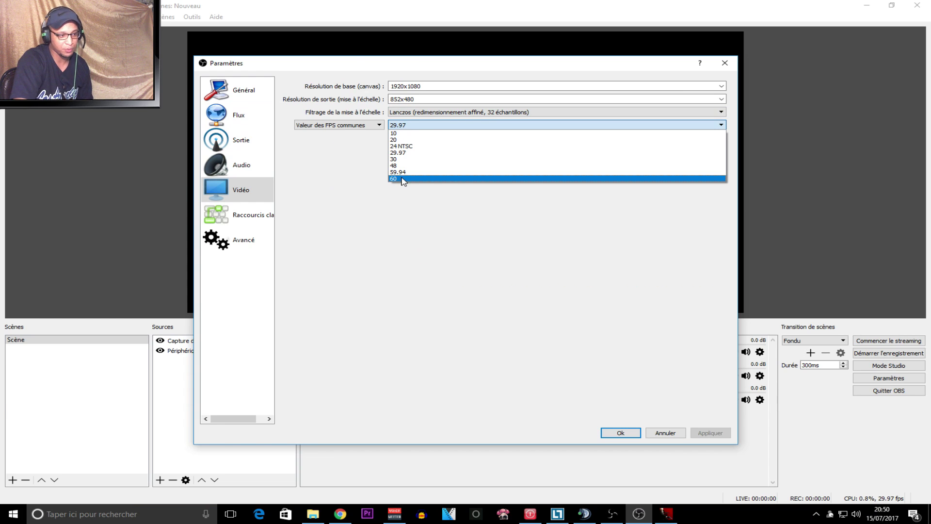
left_click(366, 167)
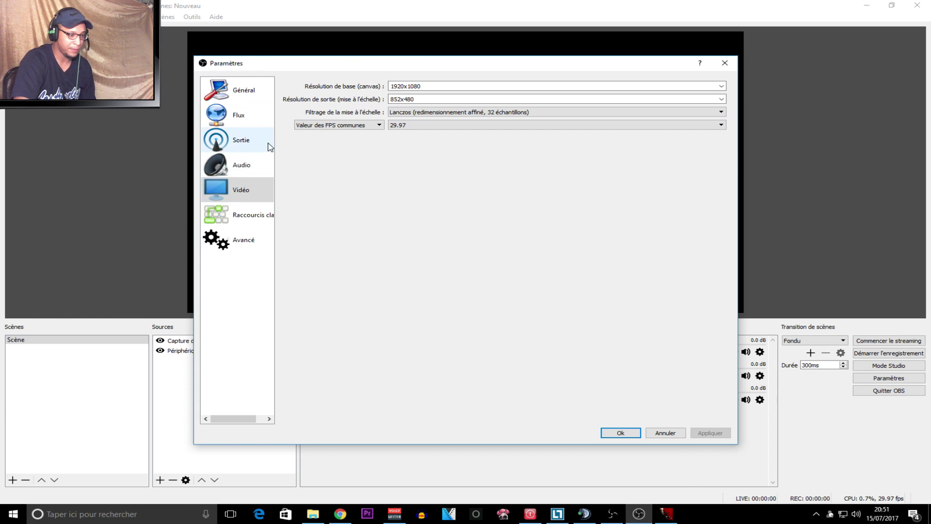
left_click(622, 432)
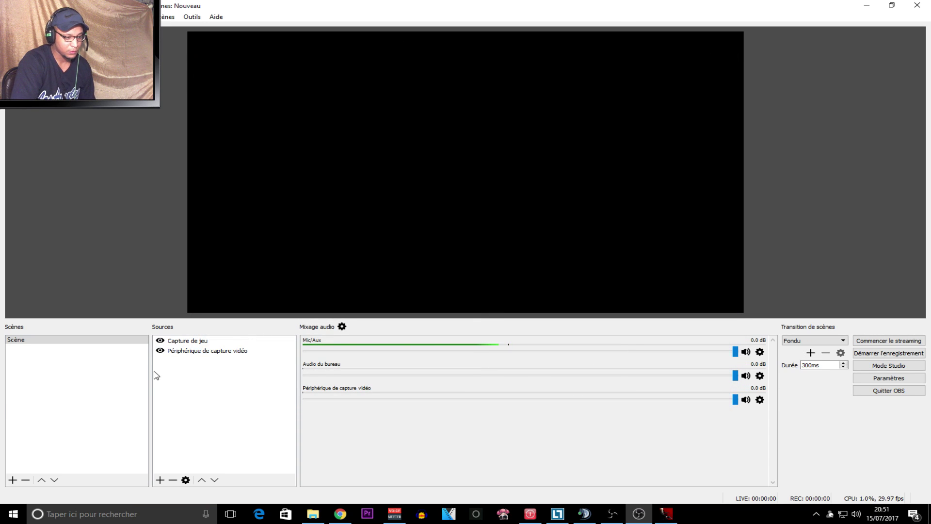